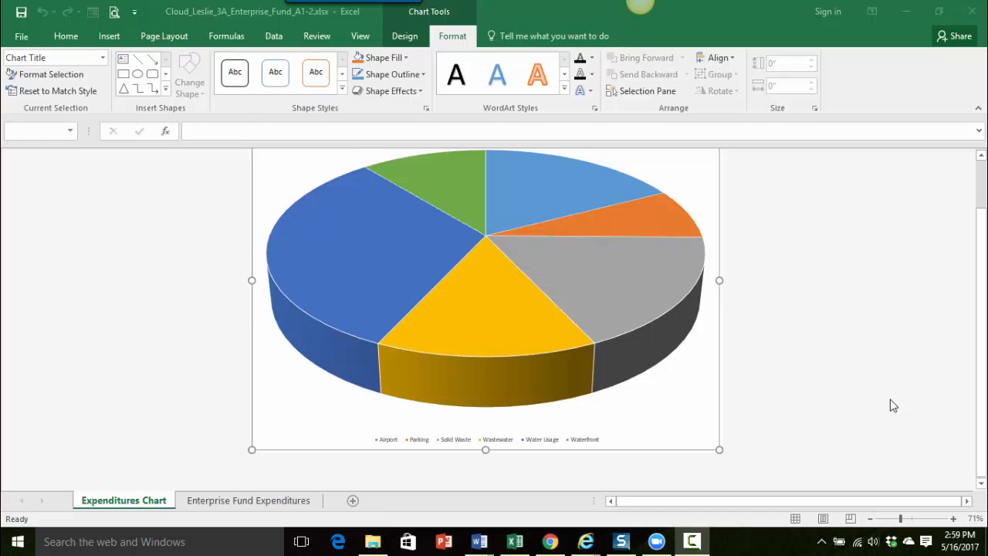
scroll(890, 399, "up", 1)
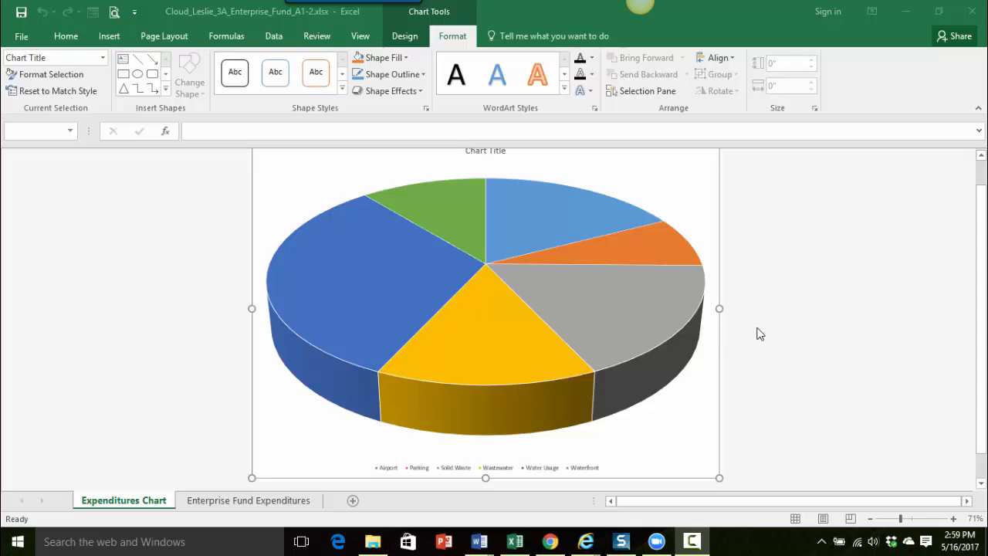
scroll(759, 333, "up", 1)
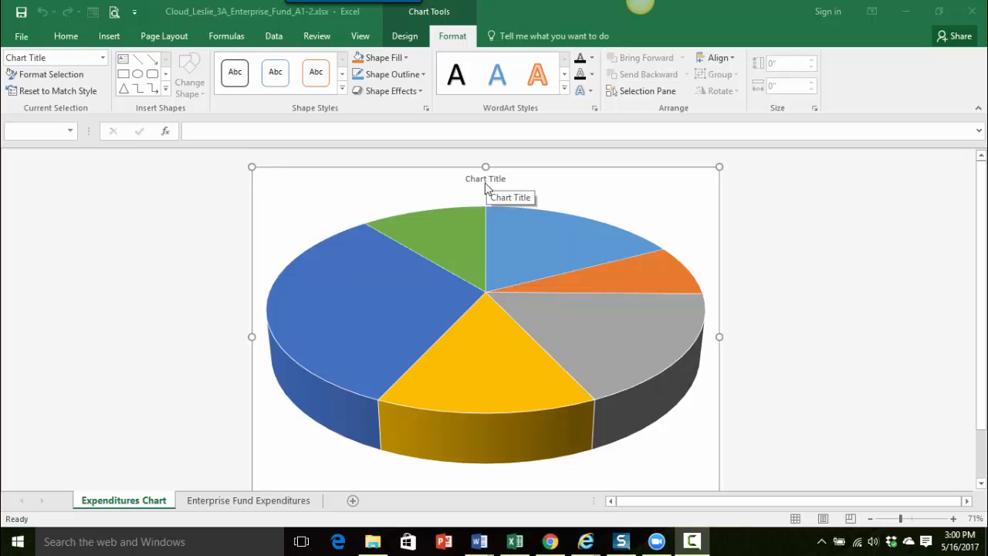
- Replace the placeholder title with 'Enterprise Fund Expenditures' and commit it
left_click(485, 186)
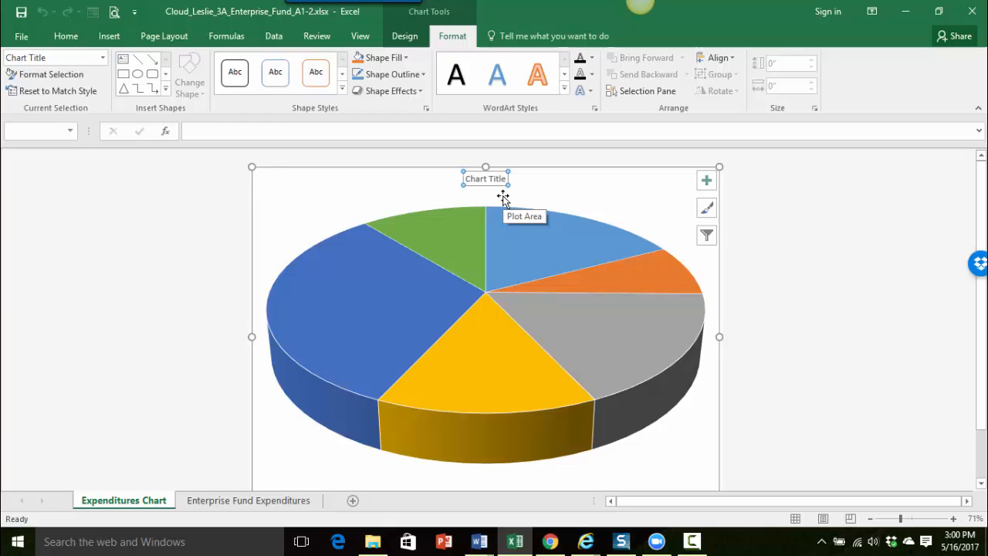
mouse_move(541, 240)
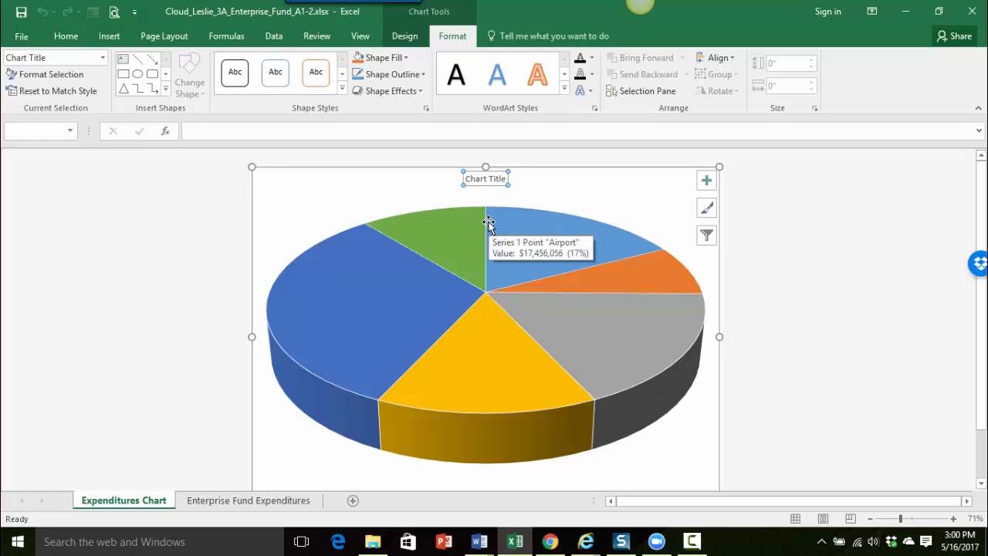
type("En")
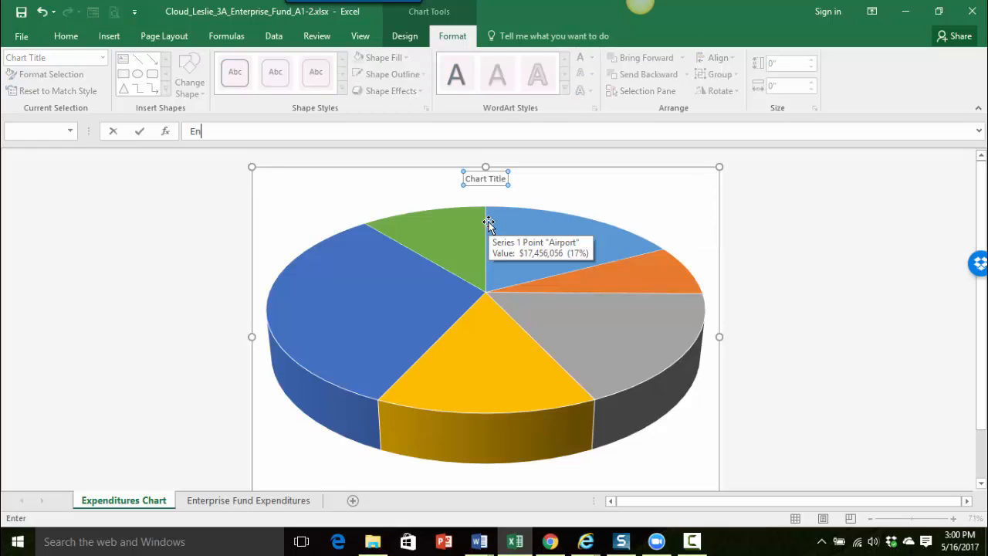
type("ter")
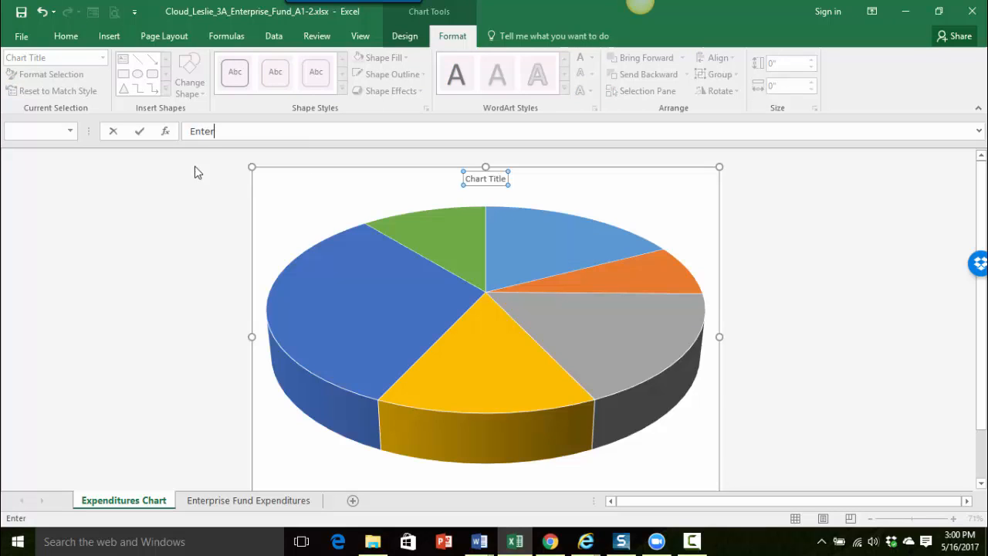
type("prise")
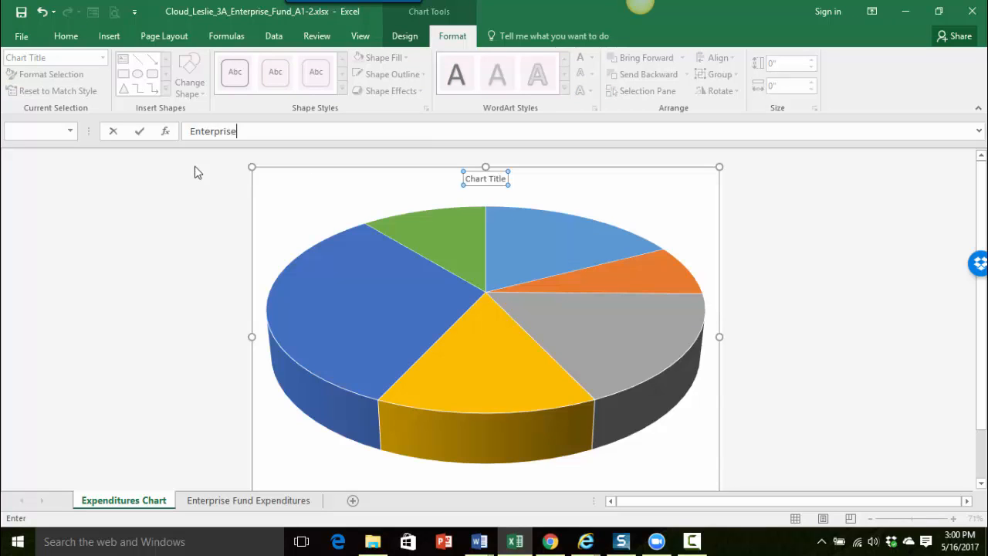
type(" Fund E")
type("xpenditure")
type("s")
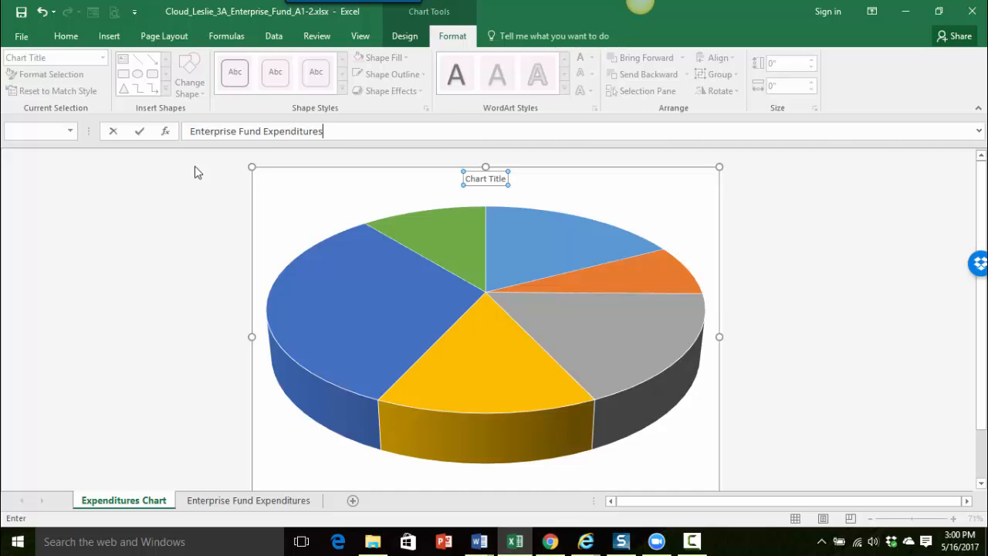
key("Return")
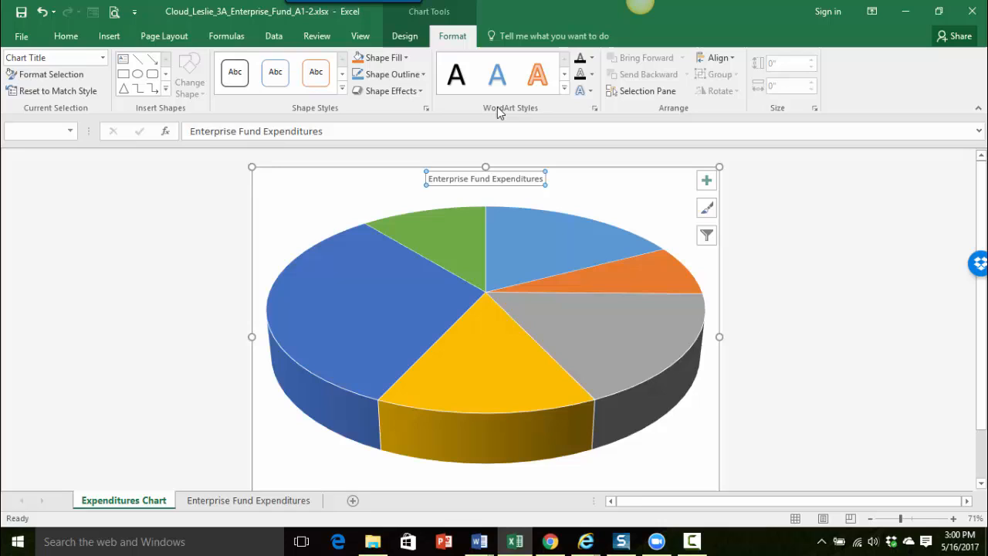
- Apply the Fill: Gold, Accent color 4; Soft Bevel WordArt style to the title
left_click(567, 93)
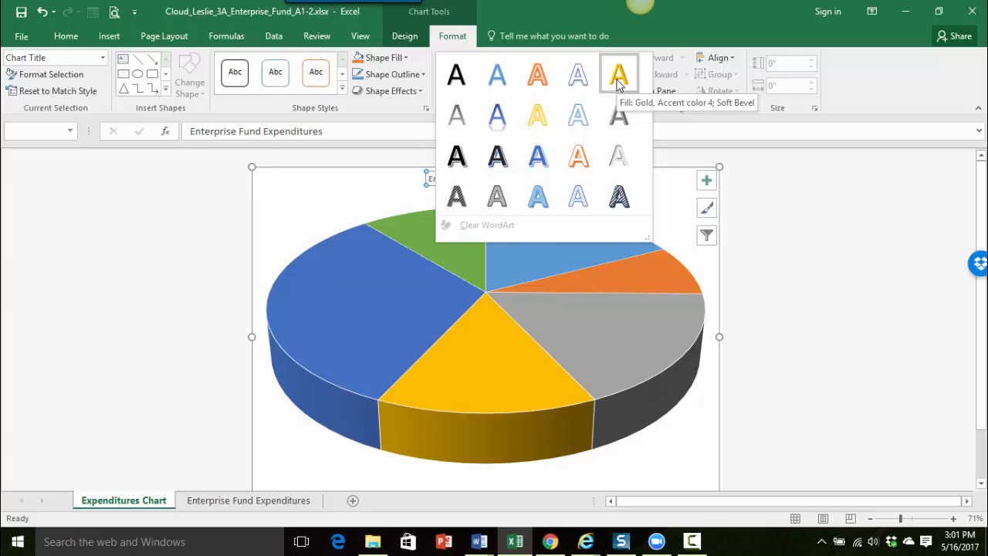
left_click(620, 77)
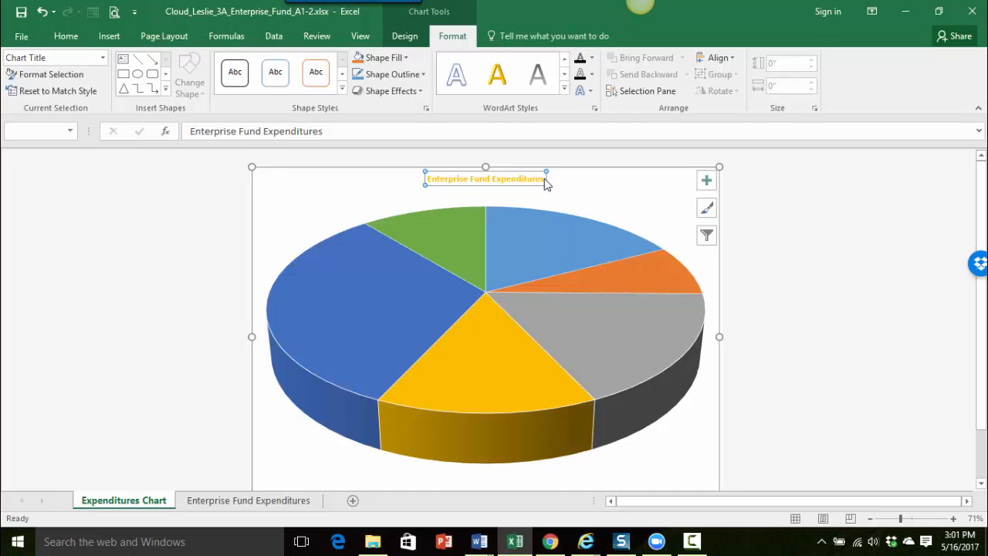
- Make the title text 32 point, then select the whole chart
left_click_drag(544, 179, 427, 180)
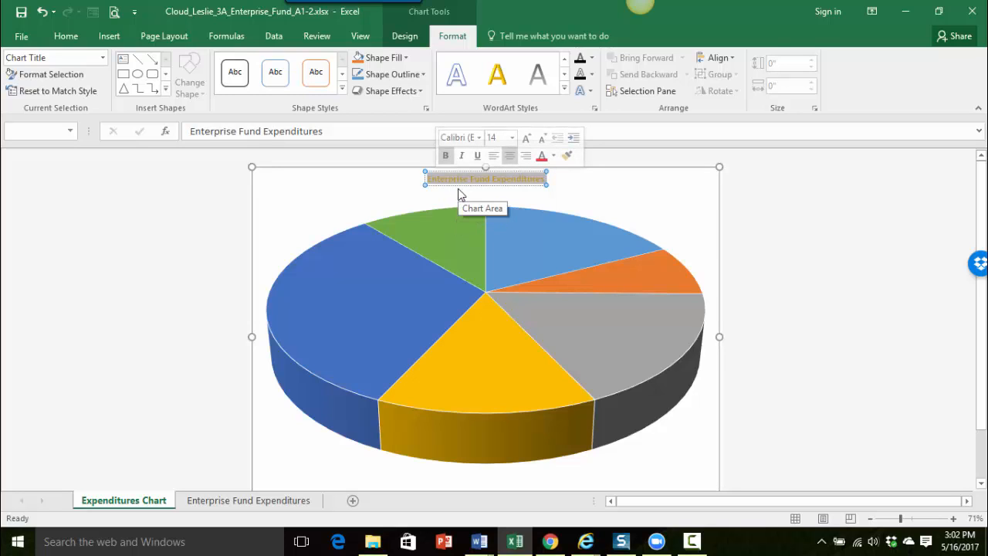
left_click(513, 138)
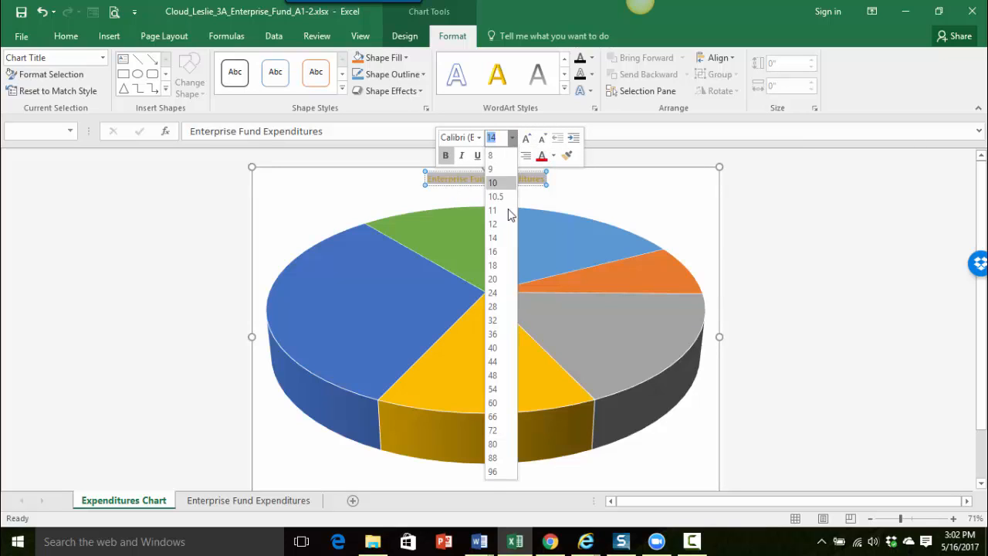
left_click(496, 321)
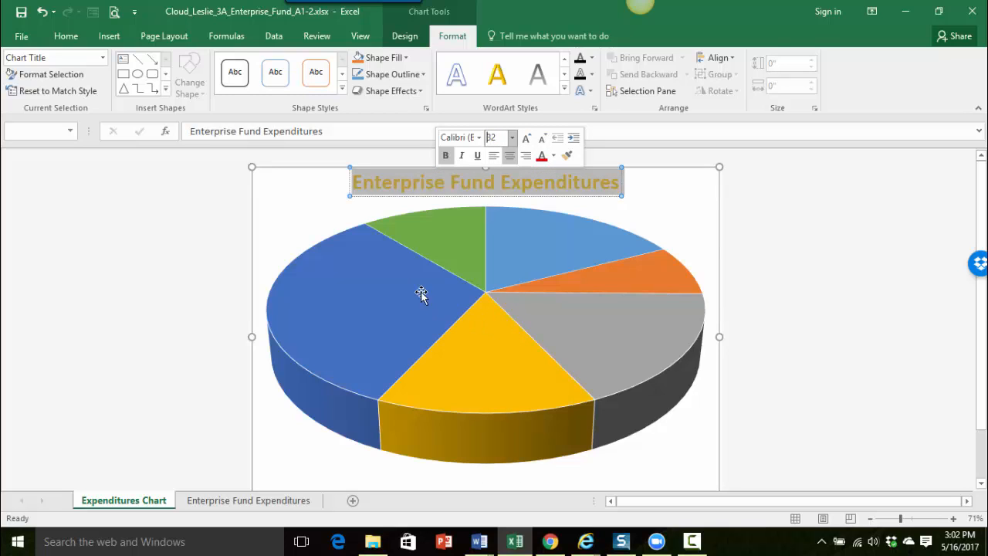
left_click(327, 188)
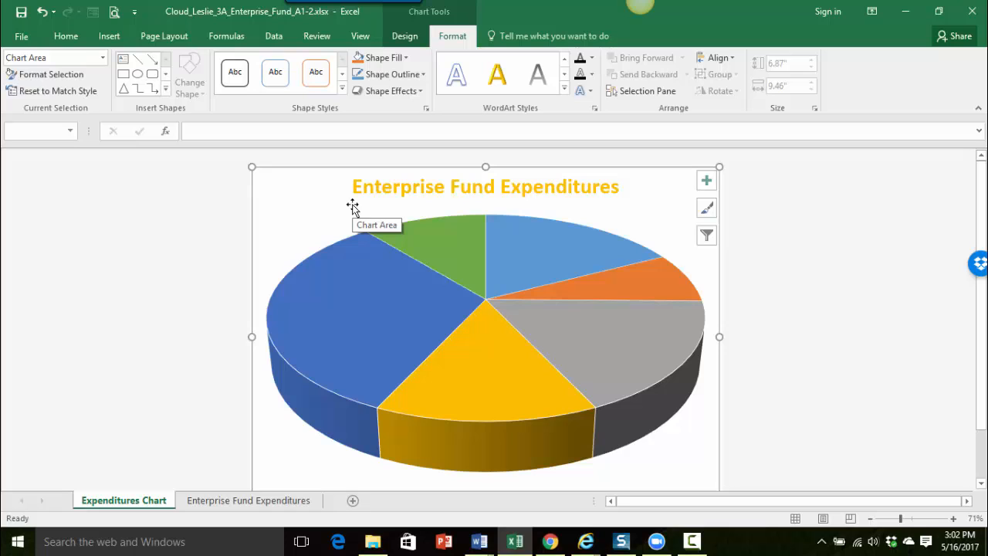
scroll(286, 275, "down", 1)
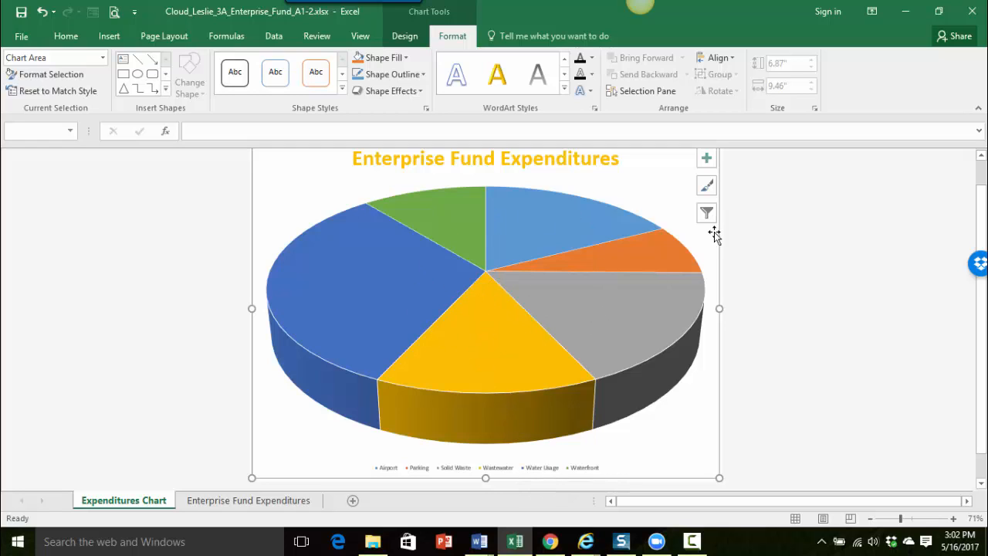
- Clear the Legend checkbox in Chart Elements so no category key shows
left_click(708, 161)
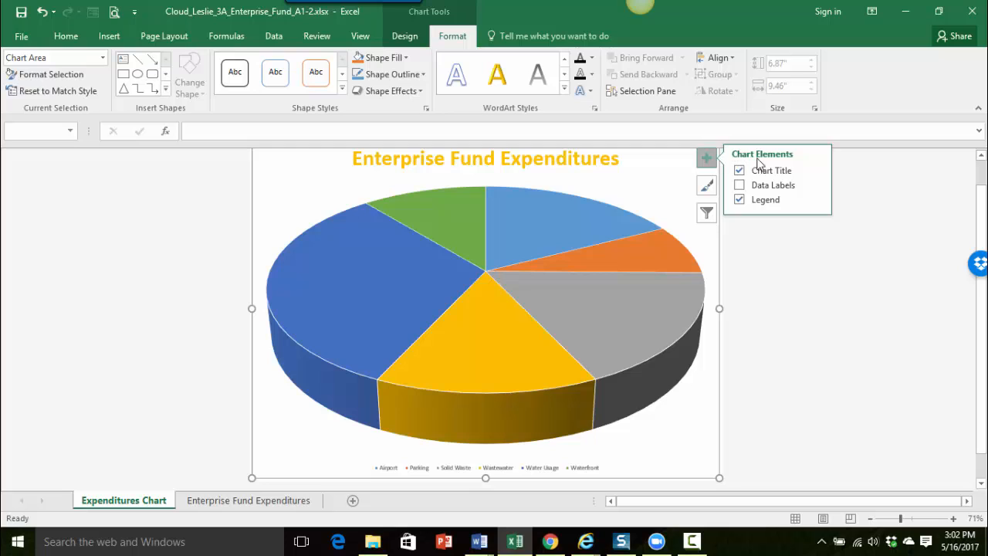
left_click(740, 200)
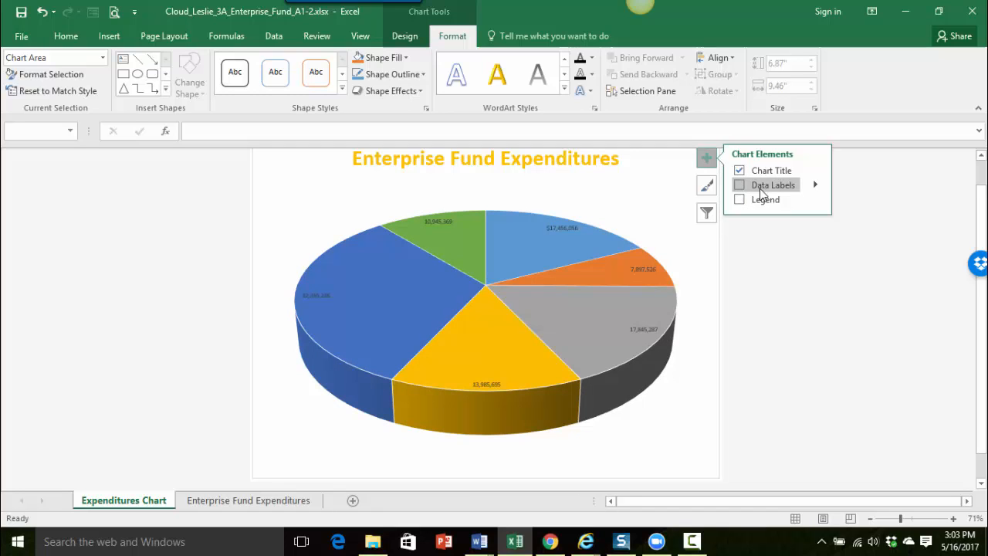
- Add data labels showing Category Name and Percentage, with Value turned off
left_click(818, 187)
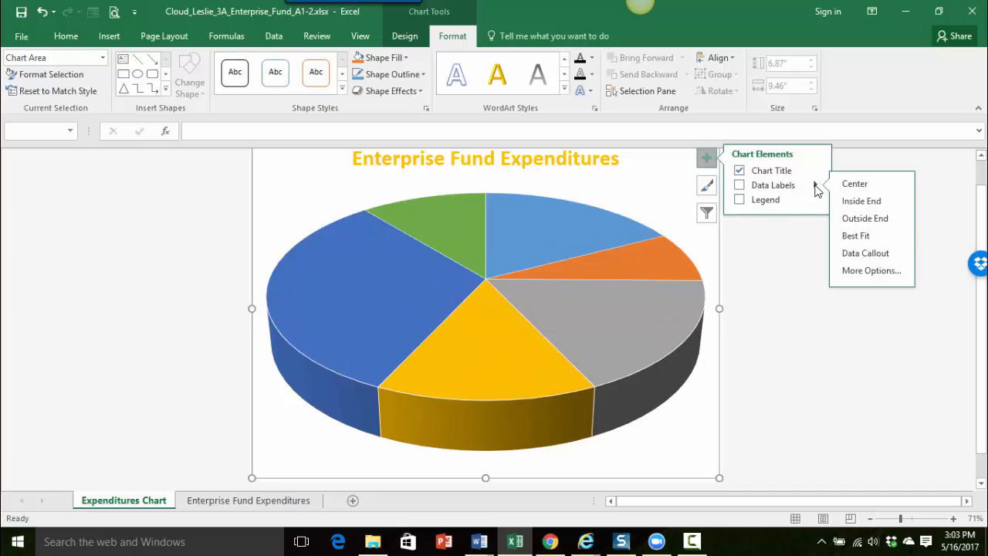
left_click(872, 270)
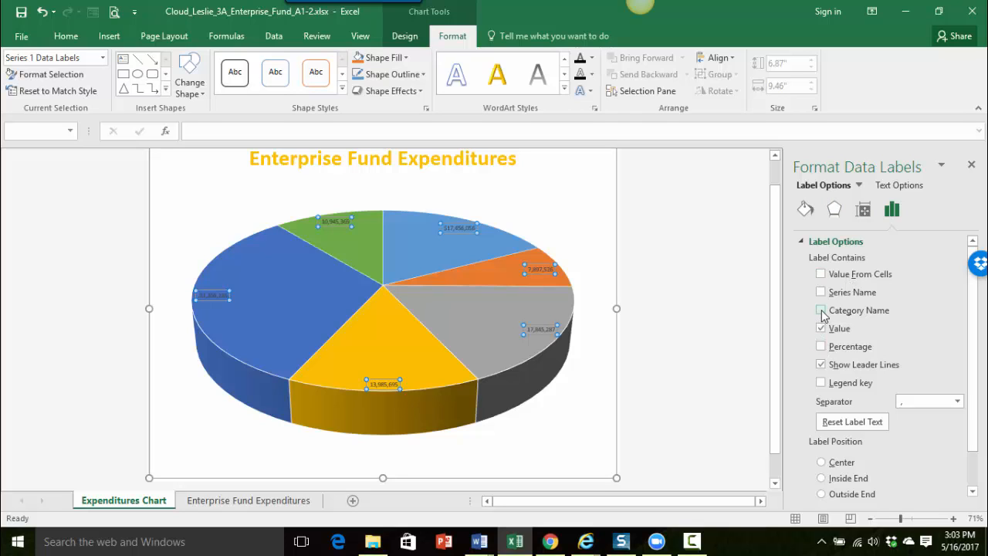
left_click(821, 309)
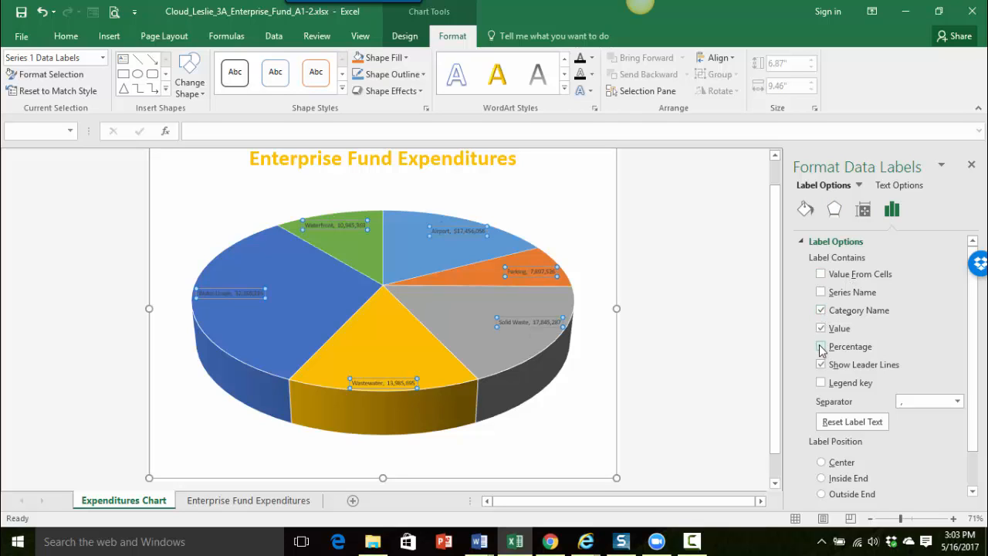
left_click(821, 346)
left_click(821, 328)
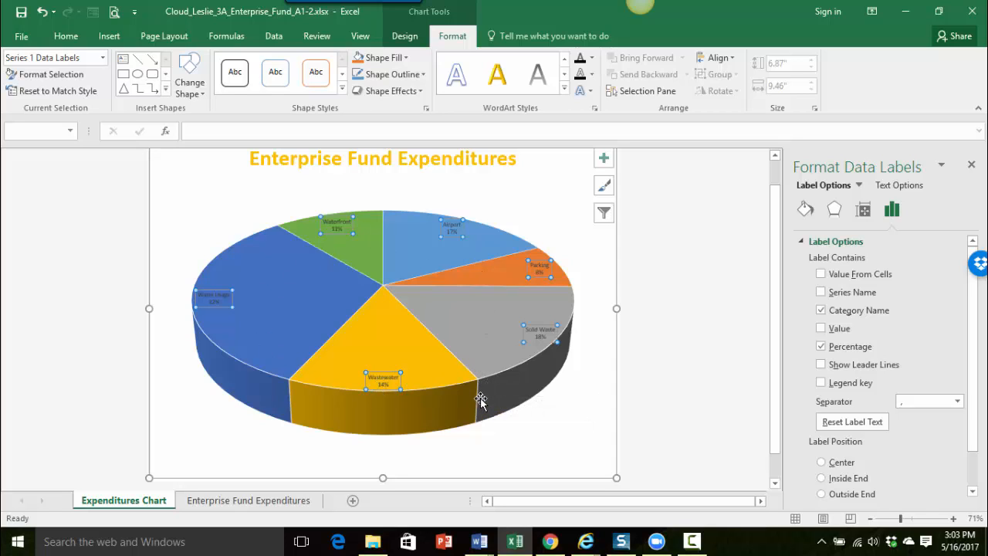
left_click(290, 499)
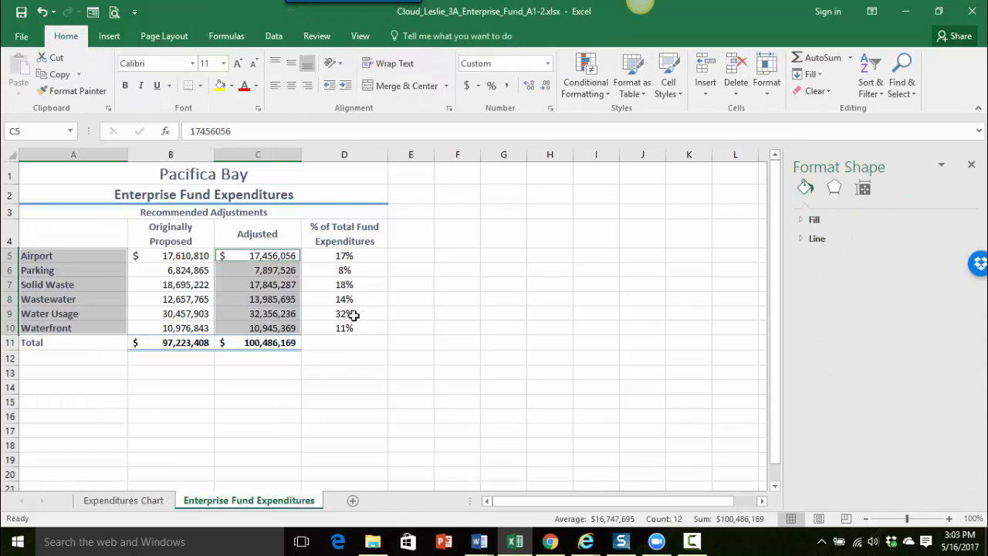
left_click(123, 500)
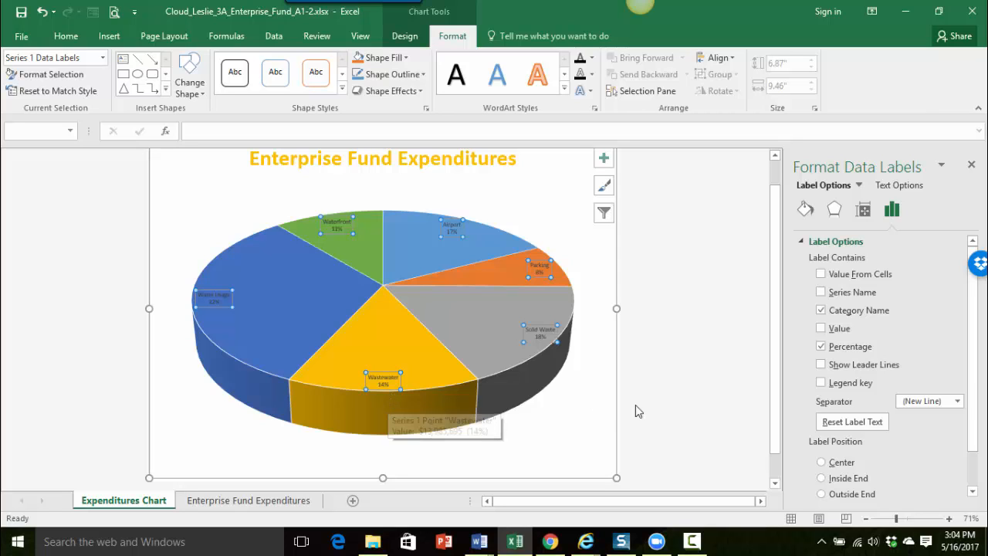
scroll(822, 417, "down", 1)
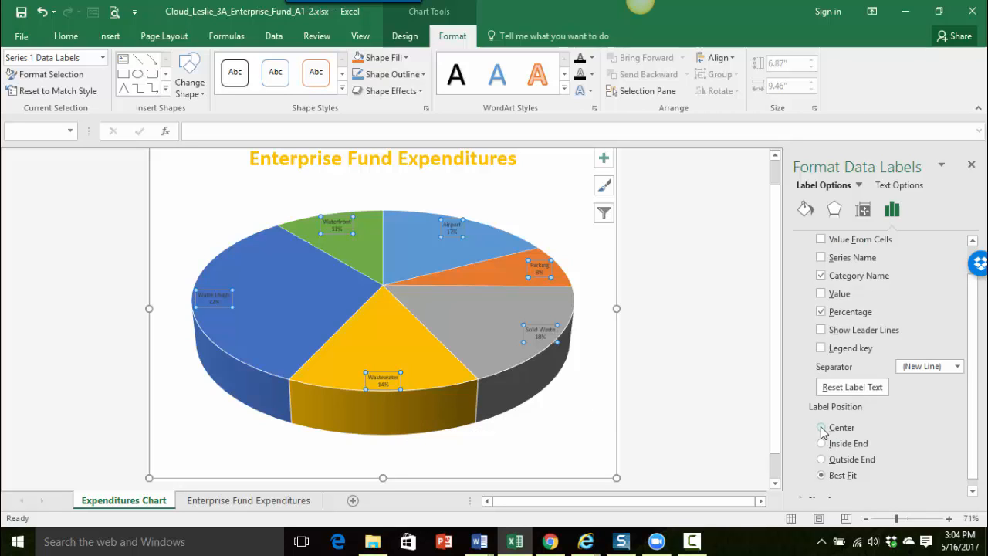
- Set the data label position to Center
left_click(821, 428)
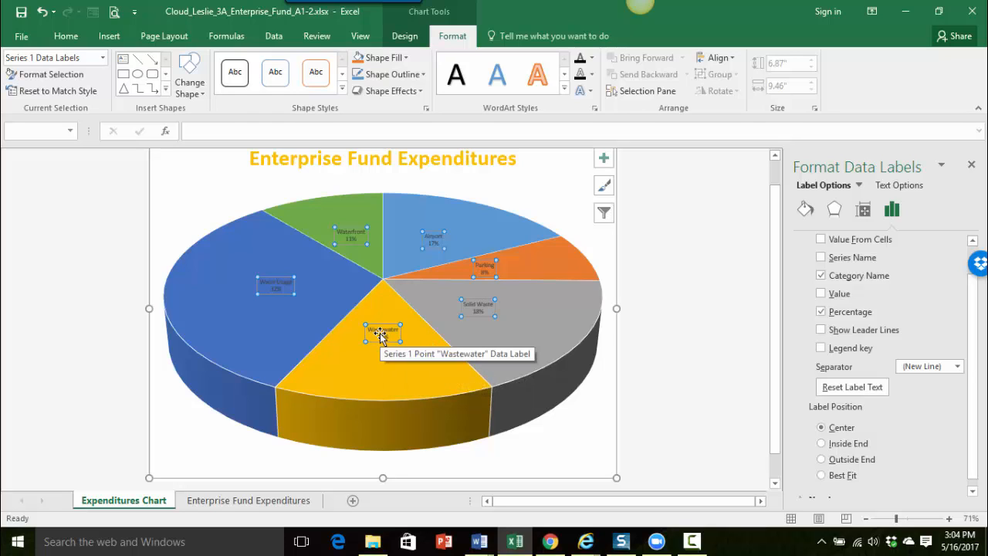
- Set the data label font to Bold Italic, size 11, via the Font dialog
right_click(380, 333)
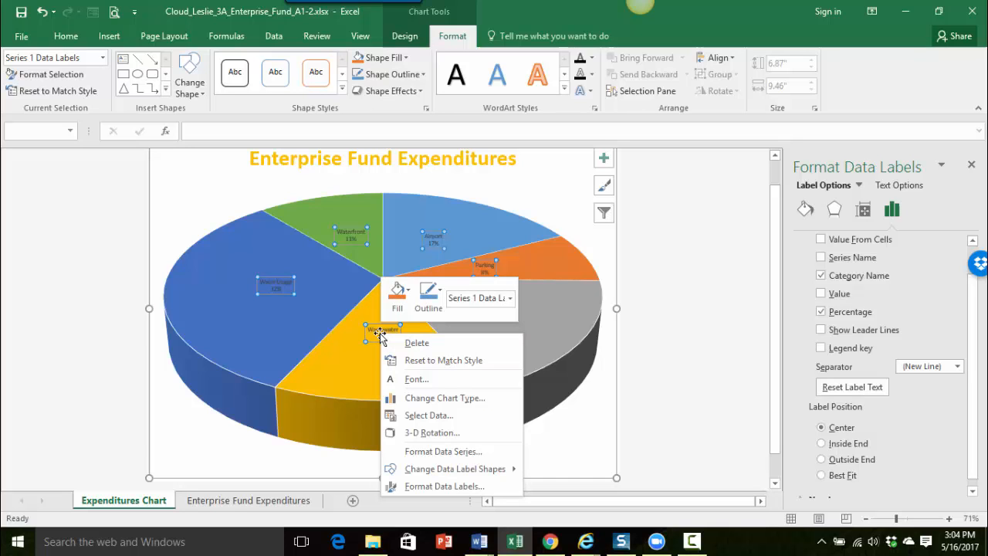
left_click(415, 381)
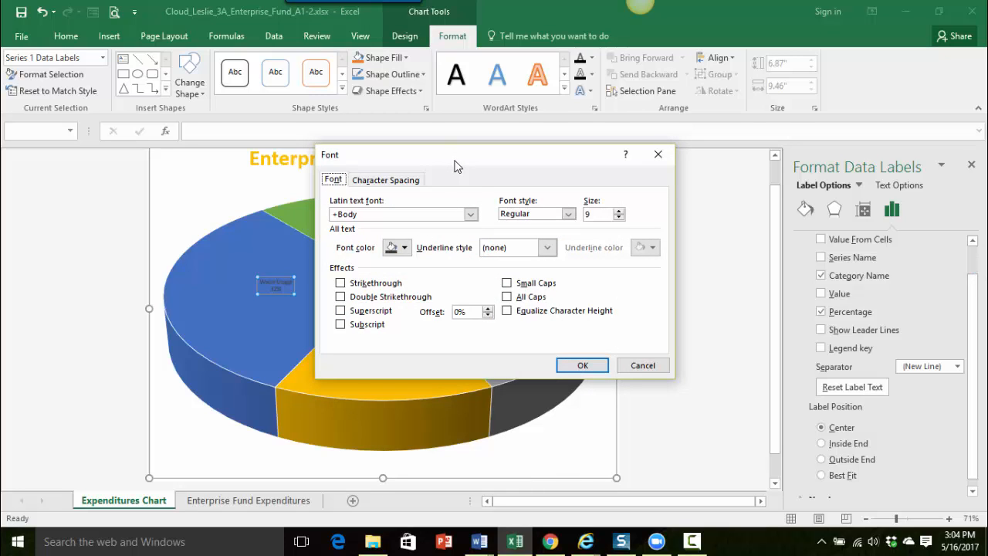
left_click(568, 214)
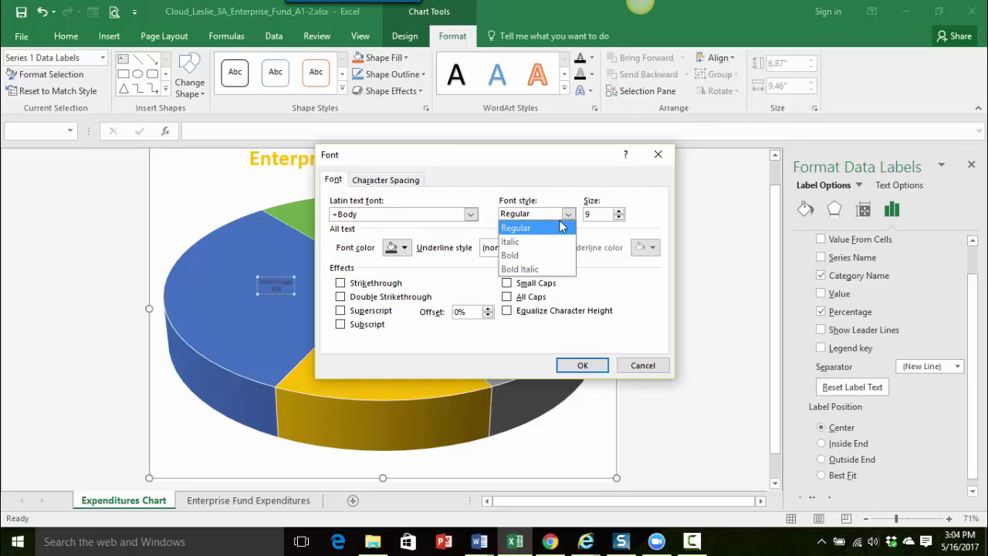
left_click(532, 269)
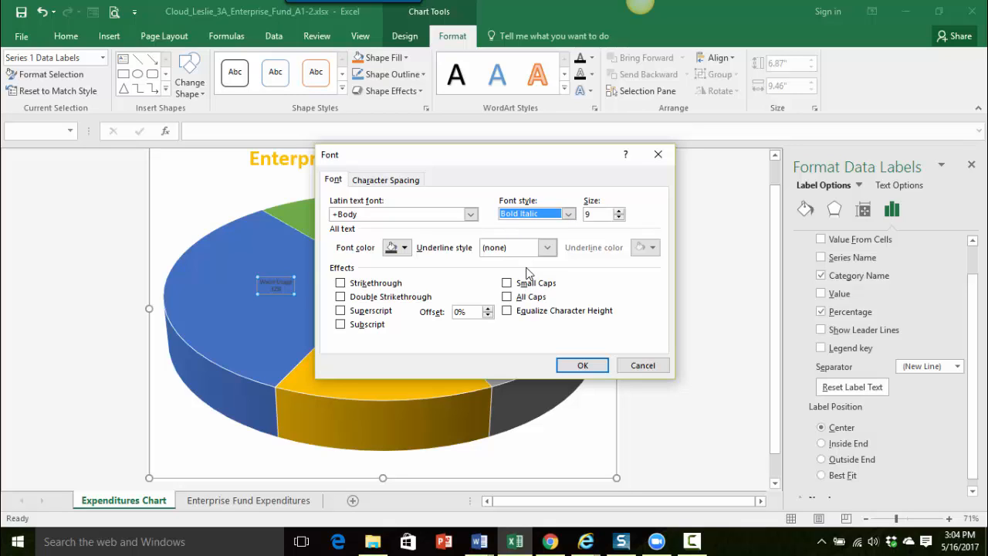
left_click(619, 211)
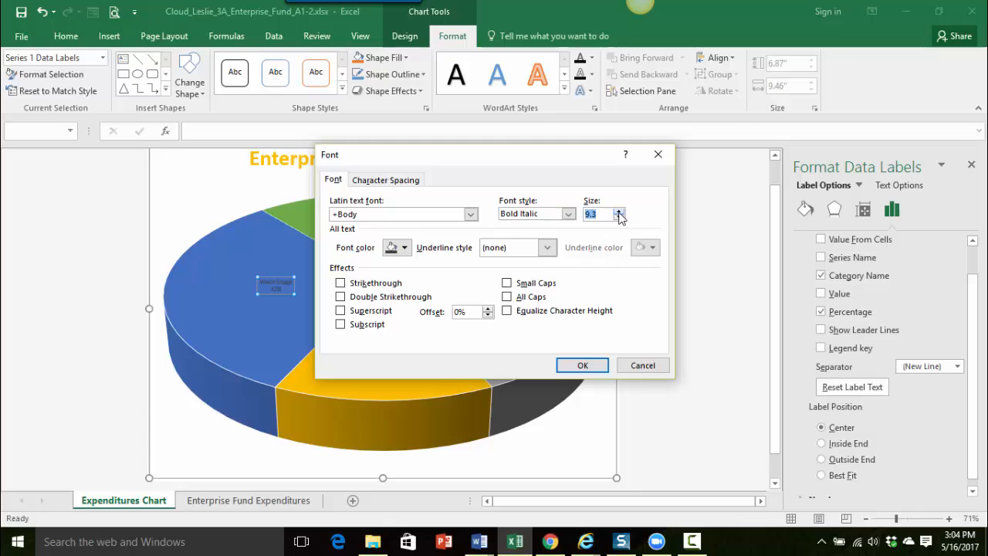
left_click(618, 211)
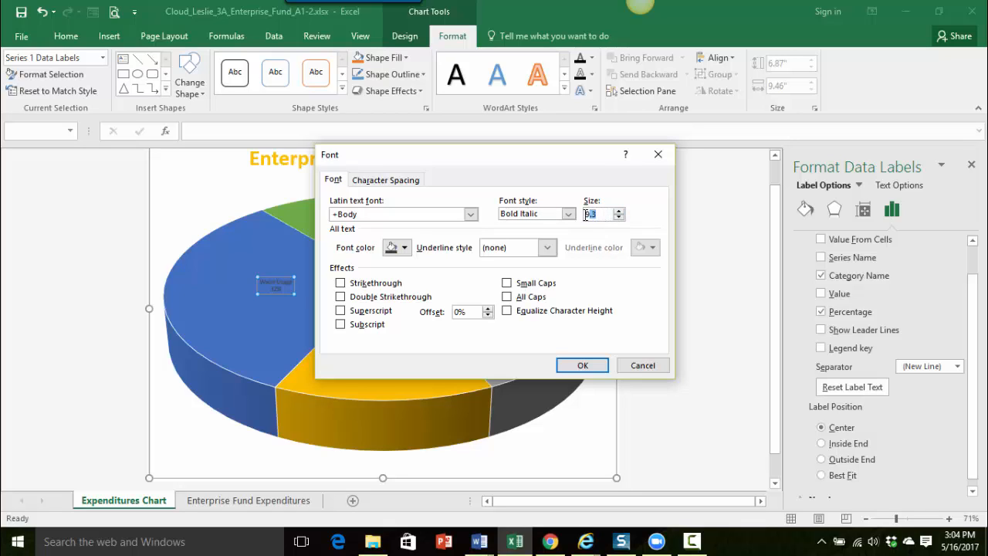
type("11")
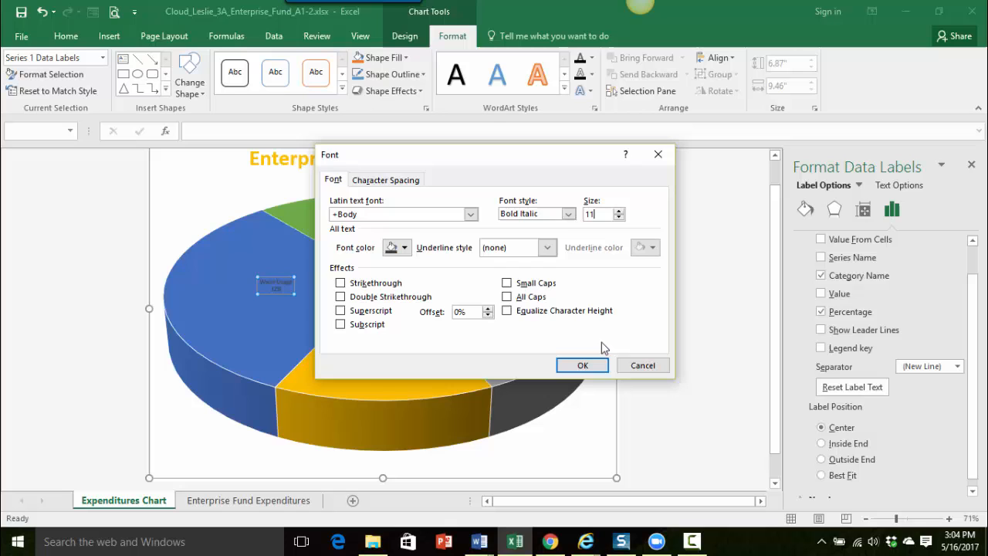
left_click(583, 365)
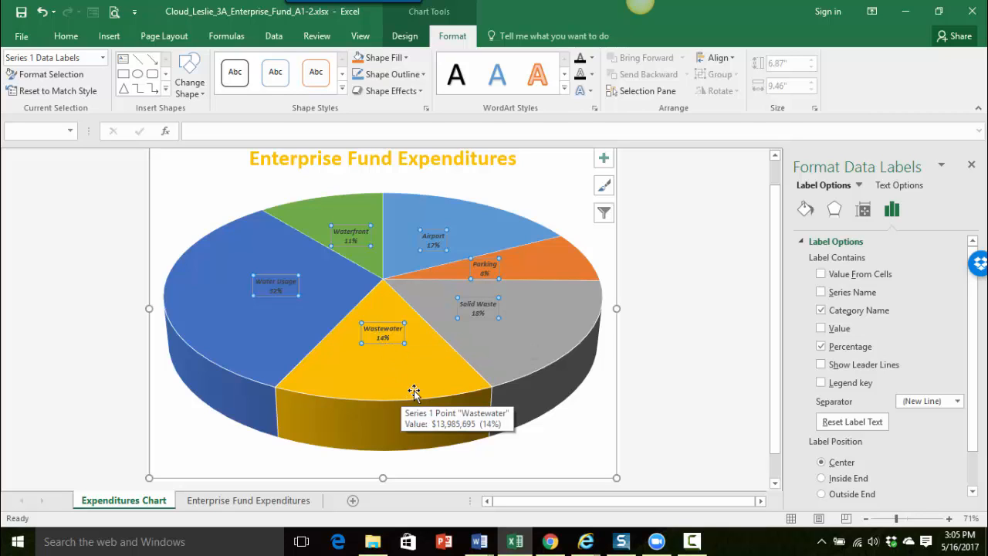
- Close the Format Data Labels pane and reselect the chart area
left_click(975, 168)
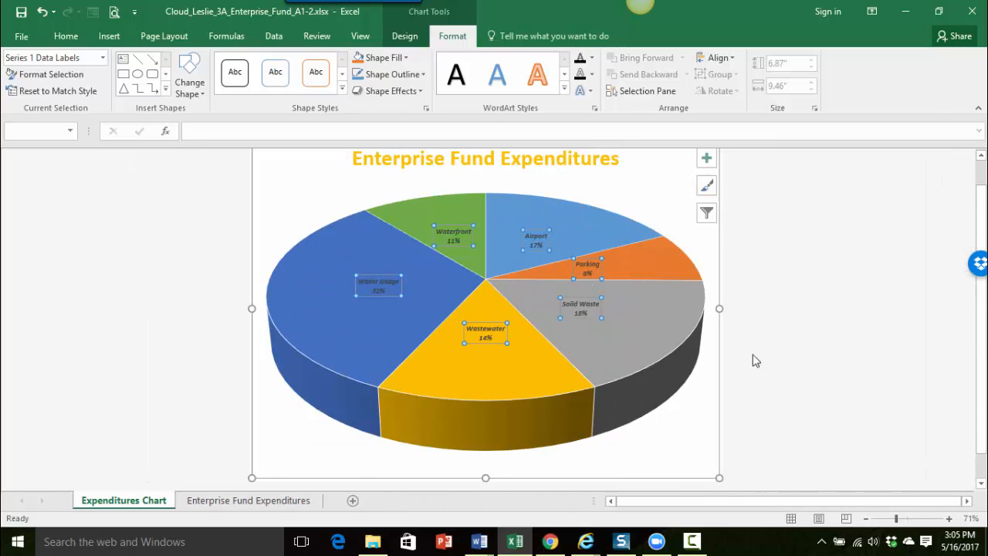
left_click(701, 453)
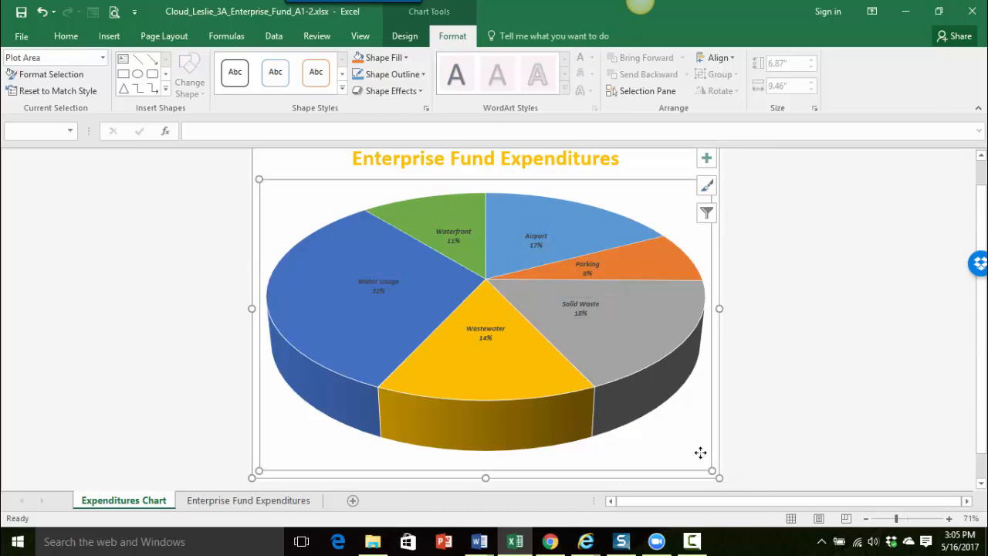
left_click(678, 168)
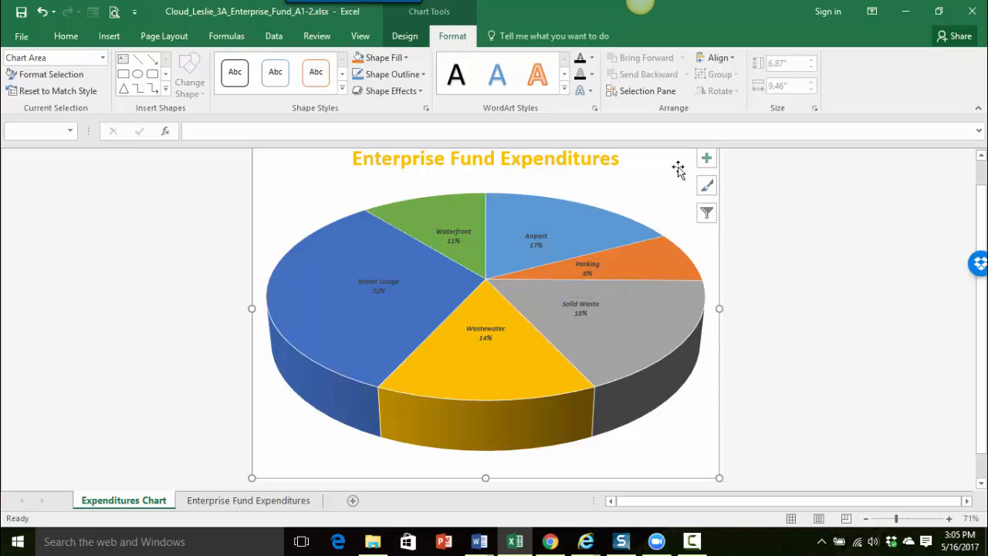